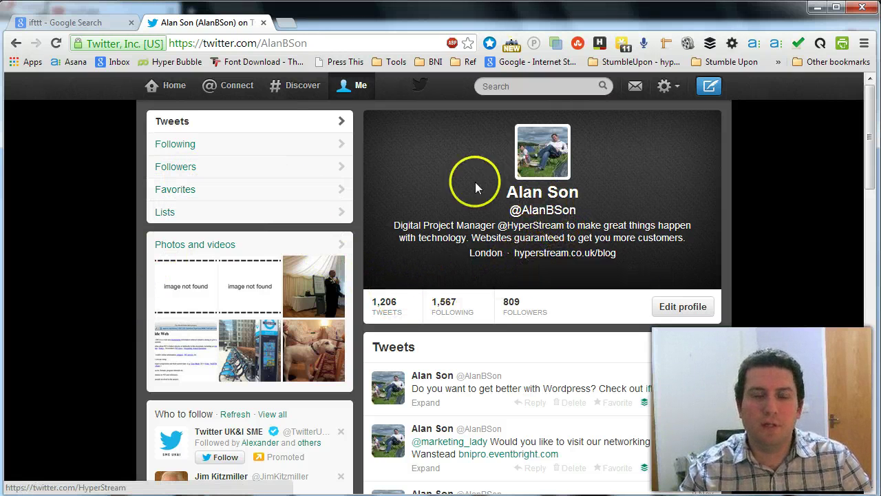
- Switch from the Twitter profile to the 'ifttt - Google Search' results tab
left_click(101, 25)
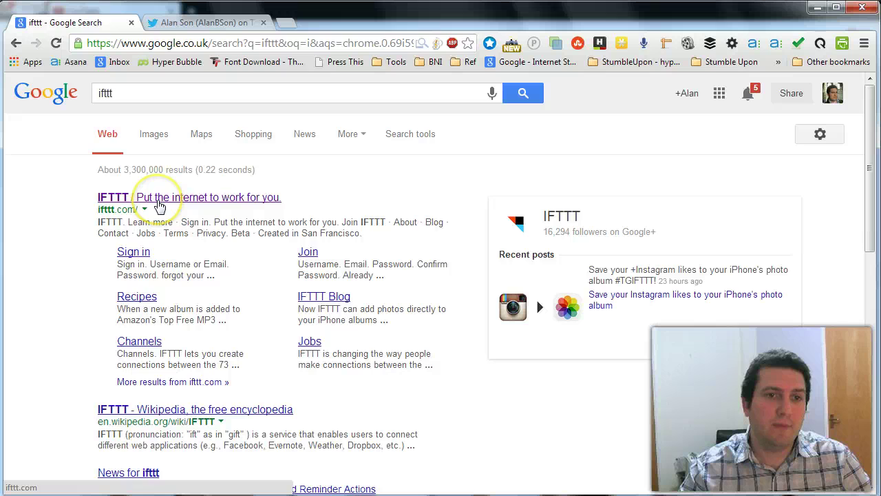
- Open the 'IFTTT / Put the internet to work for you' result to reach the dashboard
left_click(157, 199)
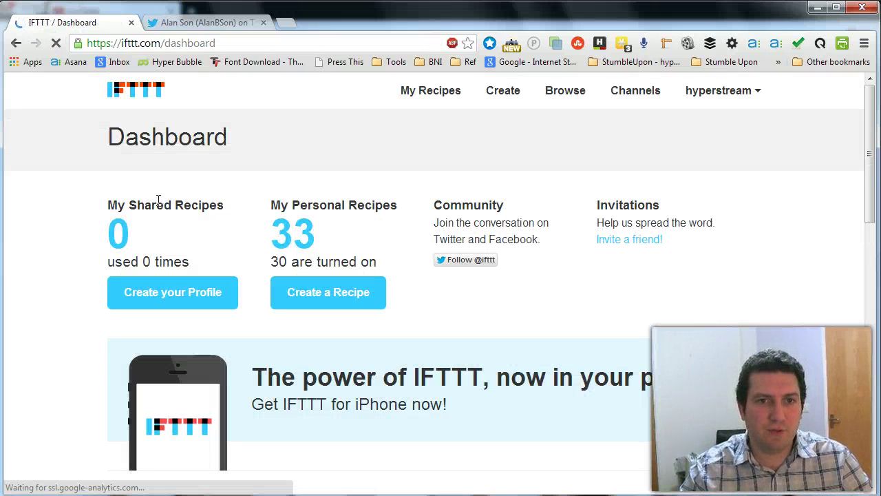
left_click(487, 97)
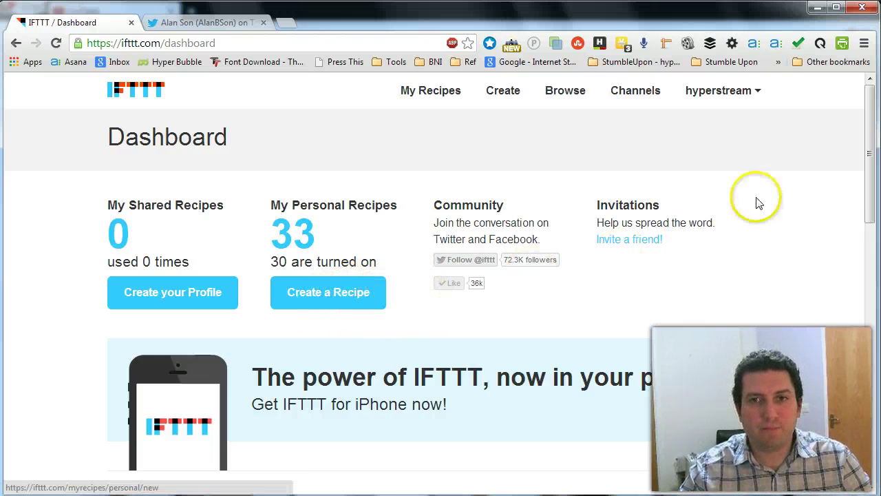
- Start a new recipe from the IFTTT dashboard and begin choosing its trigger
left_click(303, 293)
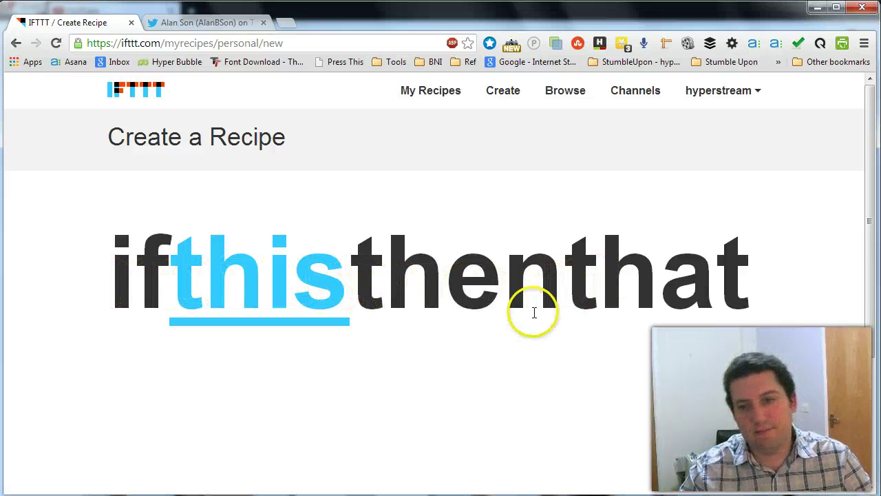
left_click(216, 299)
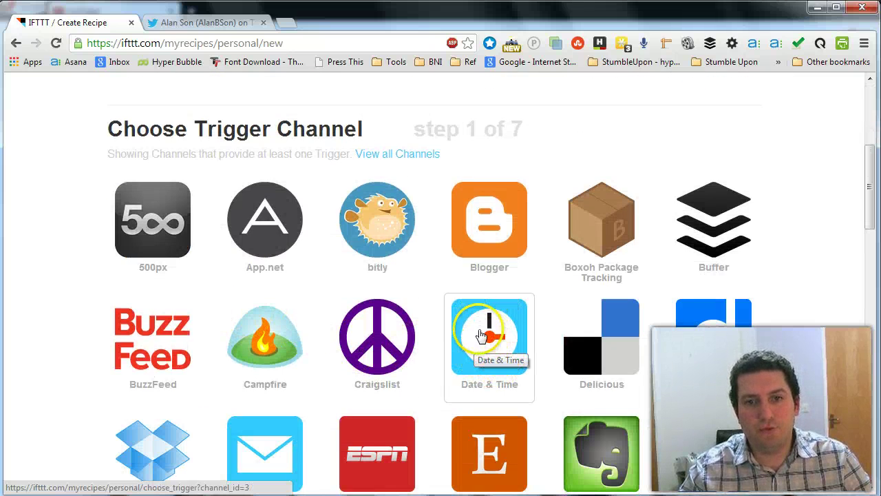
- Create a Date & Time trigger for every Friday at 06 PM
left_click(493, 343)
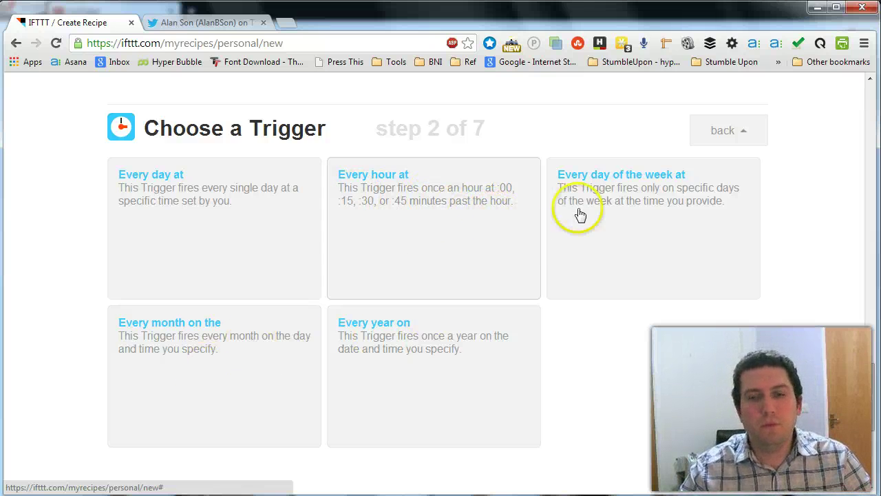
left_click(613, 199)
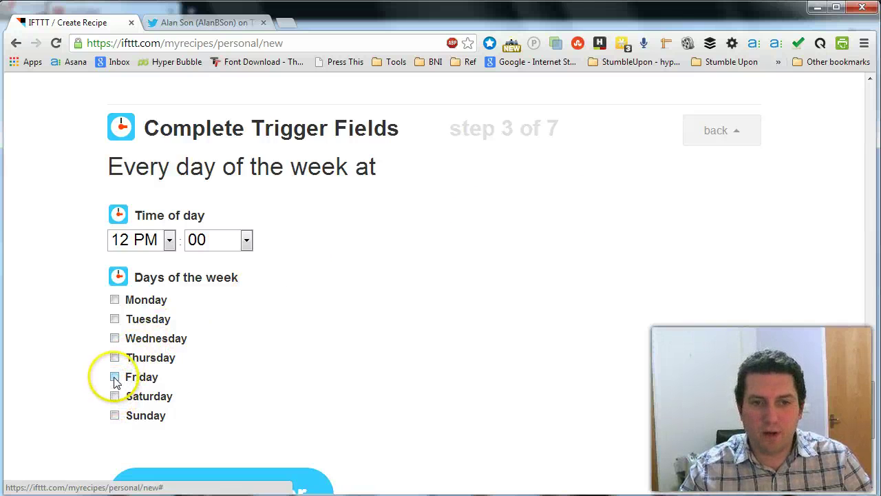
left_click(114, 377)
left_click(160, 249)
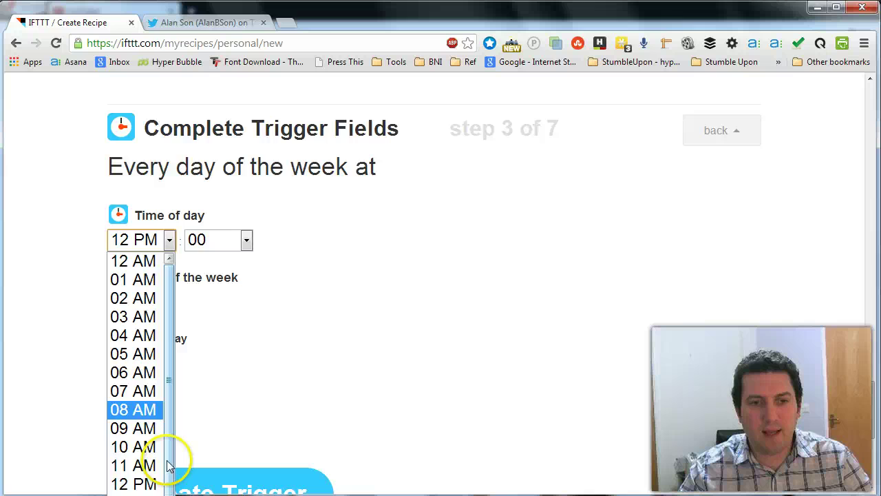
scroll(146, 427, "down", 2)
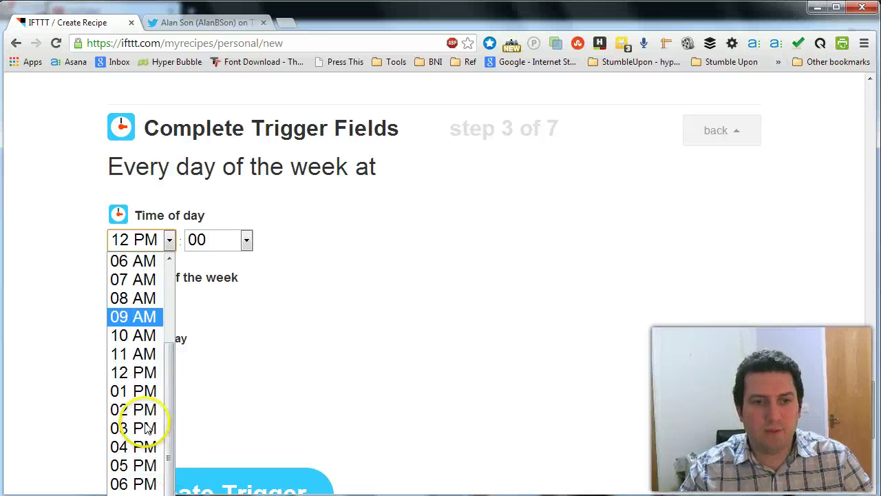
left_click(127, 481)
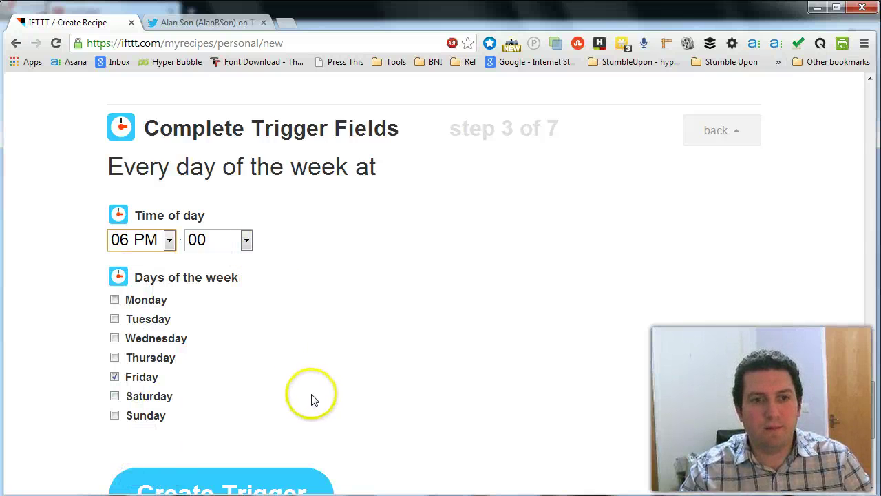
scroll(389, 408, "down", 2)
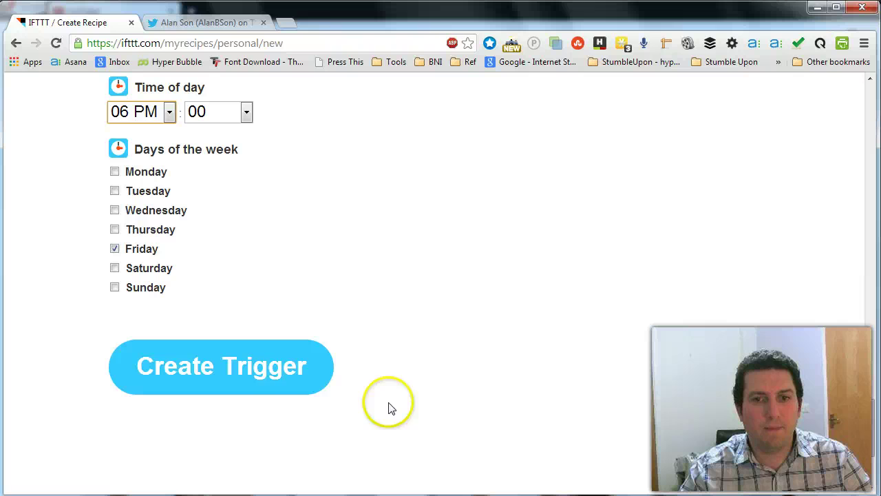
left_click(276, 373)
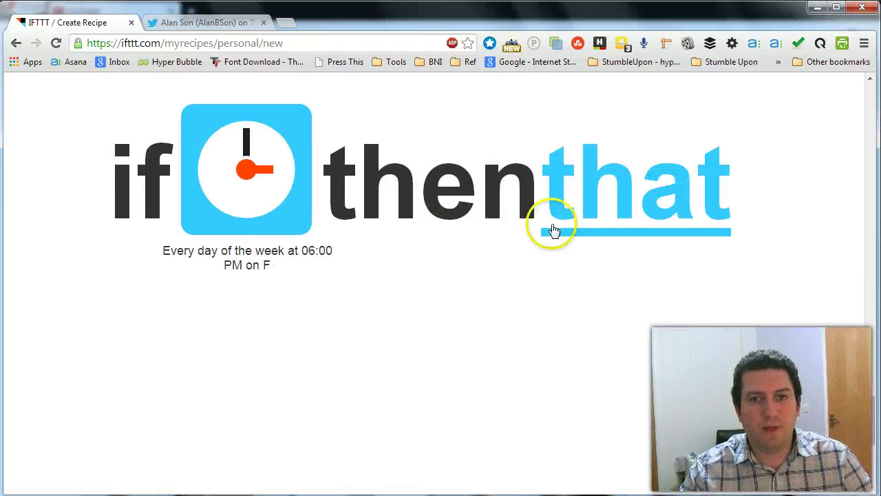
- Choose Twitter as the recipe's action channel
left_click(600, 201)
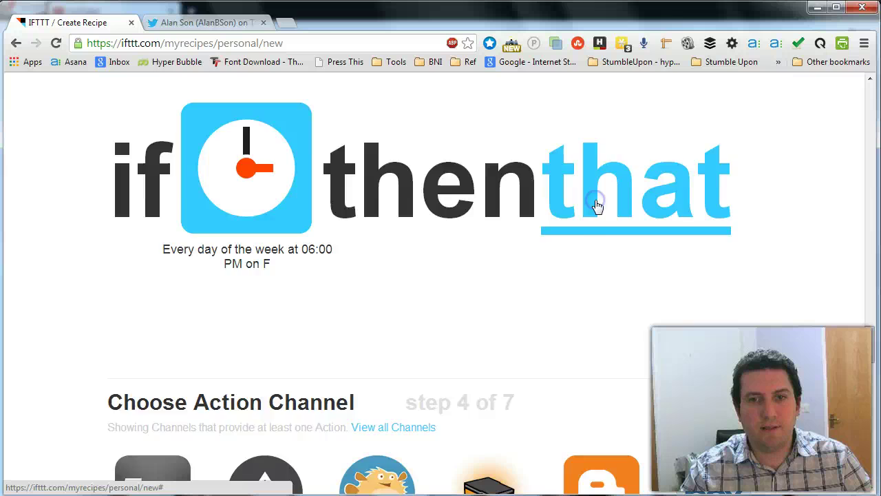
scroll(234, 199, "down", 9)
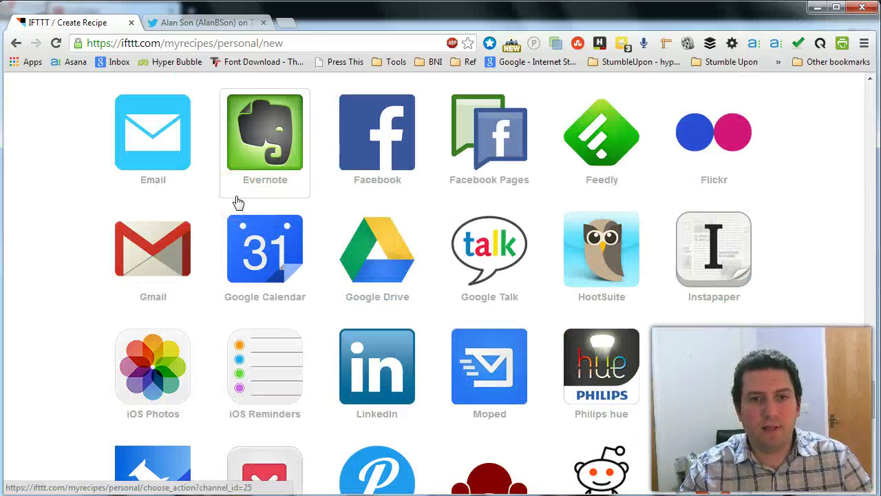
scroll(383, 245, "down", 5)
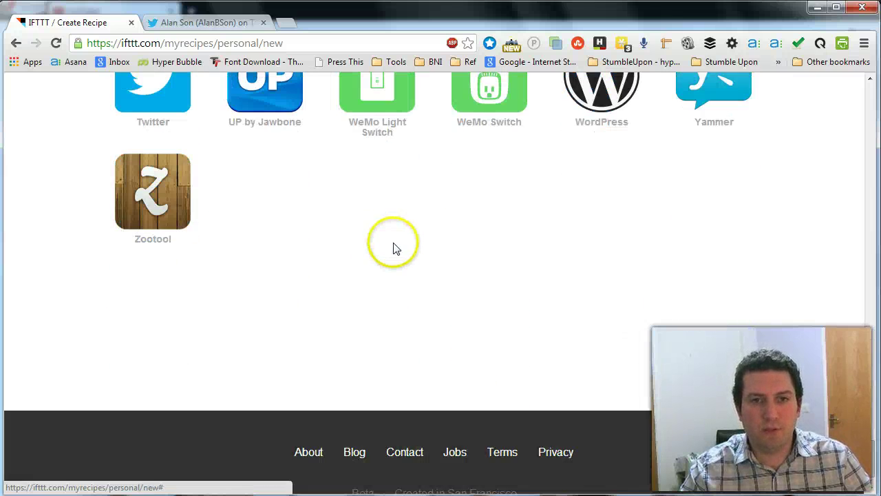
scroll(393, 242, "up", 5)
scroll(393, 240, "down", 1)
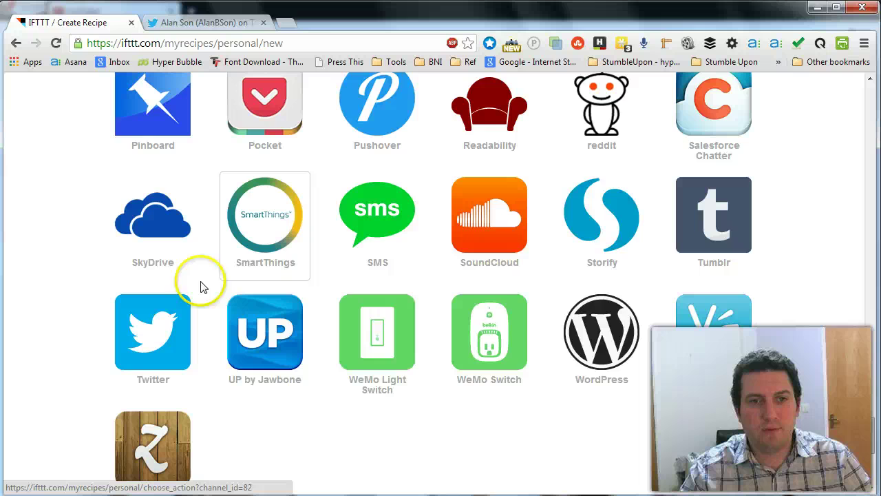
left_click(158, 330)
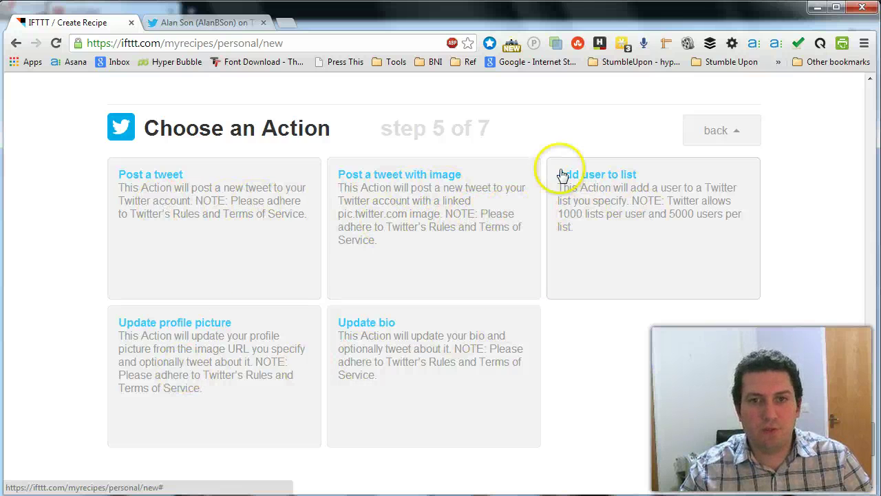
- Pick the Post a tweet action and delete the DayOfWeek and CheckTime placeholders from its text
left_click(168, 204)
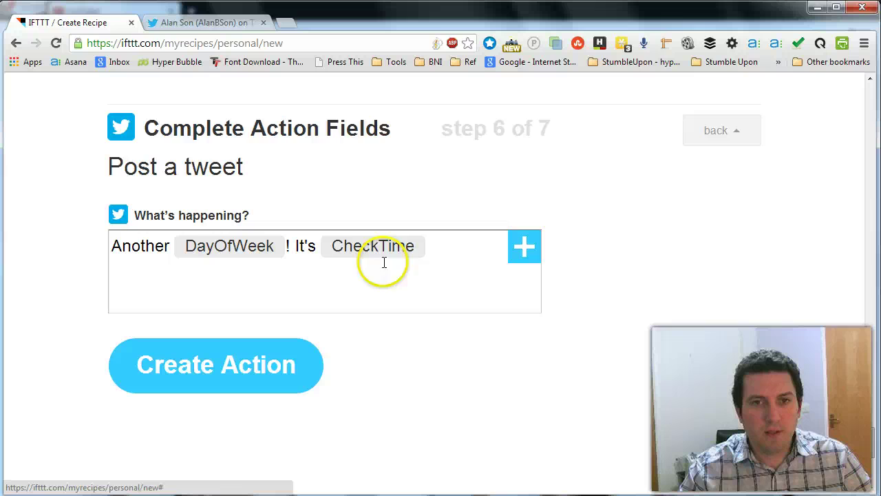
left_click_drag(379, 246, 94, 250)
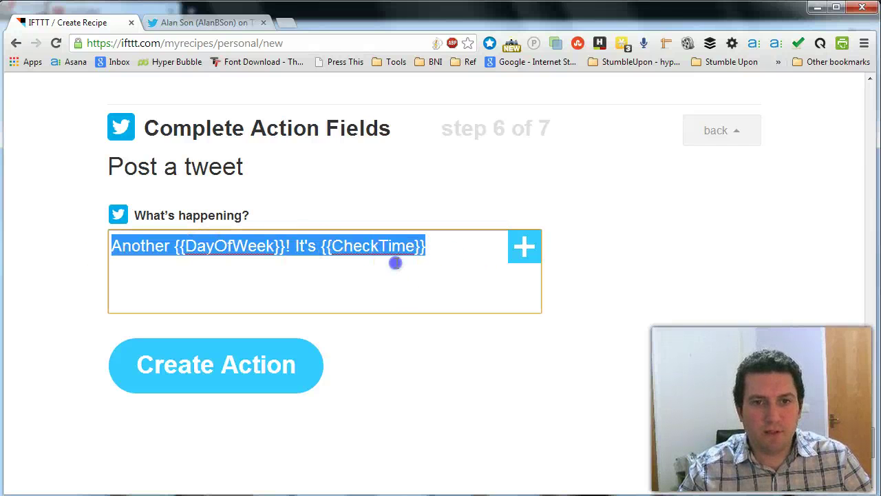
left_click(395, 262)
left_click_drag(174, 246, 274, 245)
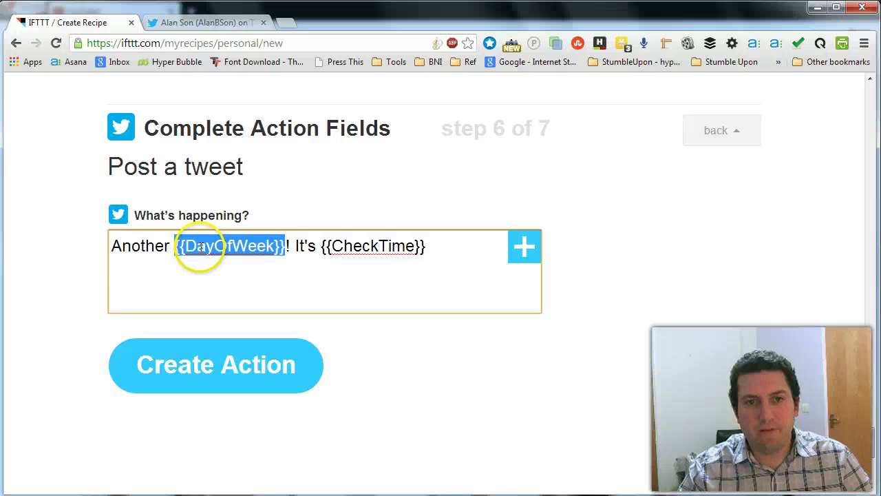
left_click(289, 248)
left_click_drag(283, 246, 186, 251)
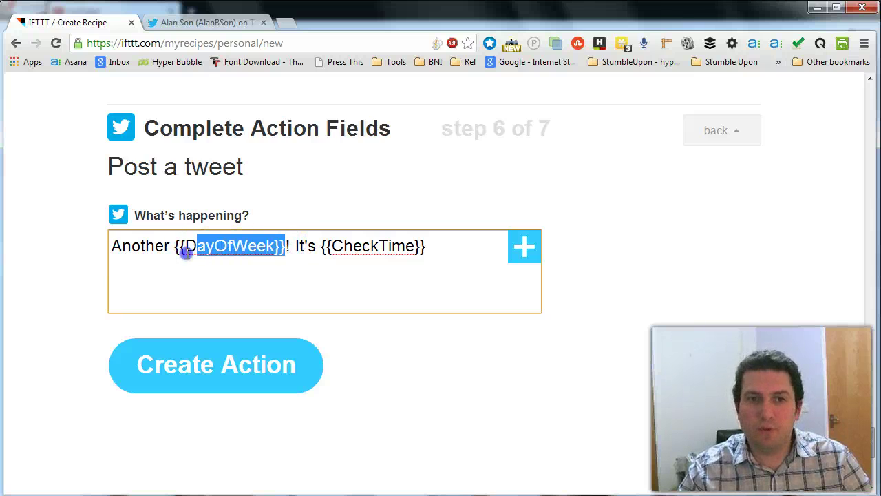
left_click(330, 249)
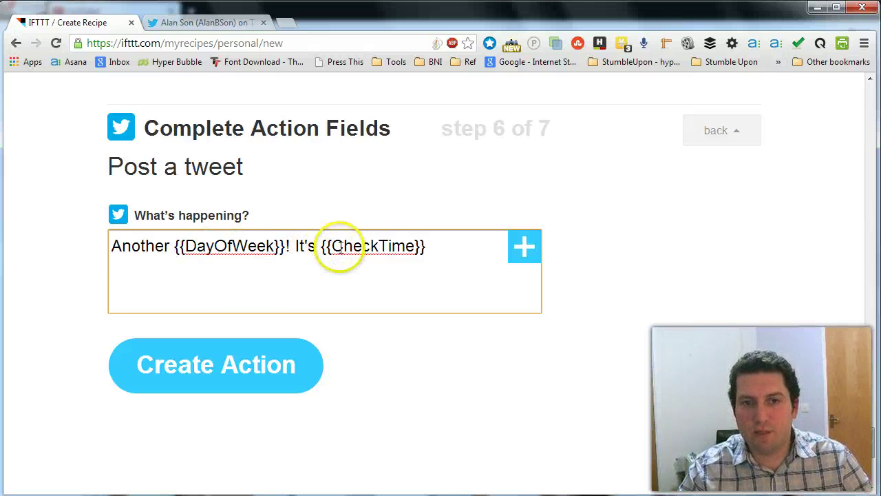
left_click_drag(452, 248, 196, 257)
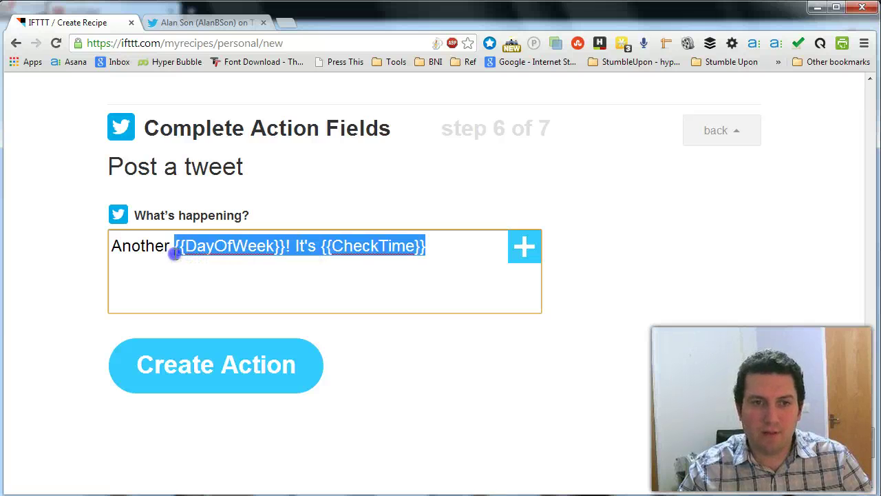
key("BackSpace")
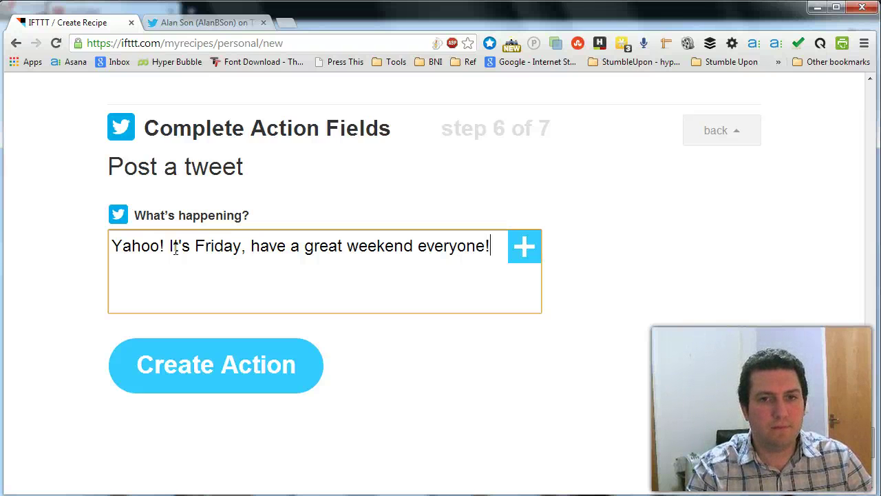
- Add a #FF hashtag on a new line after the Friday message and create the action
left_click(346, 275)
left_click(470, 280)
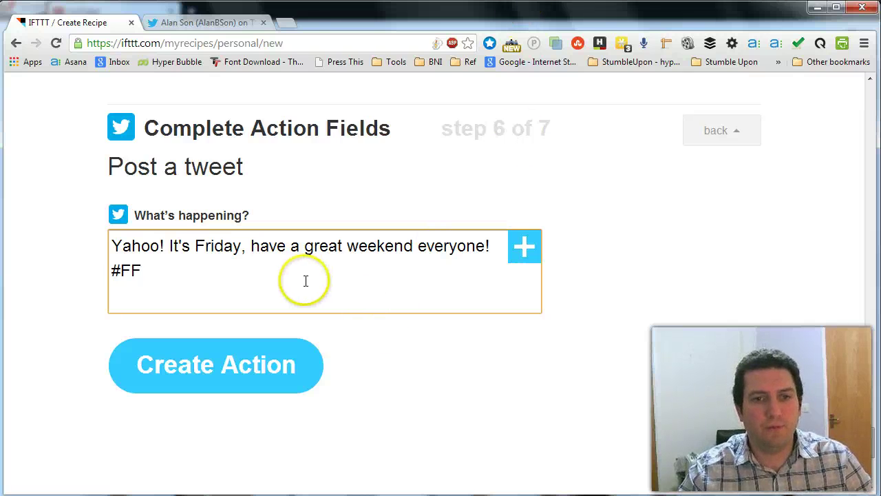
left_click(155, 271)
left_click_drag(155, 271, 117, 271)
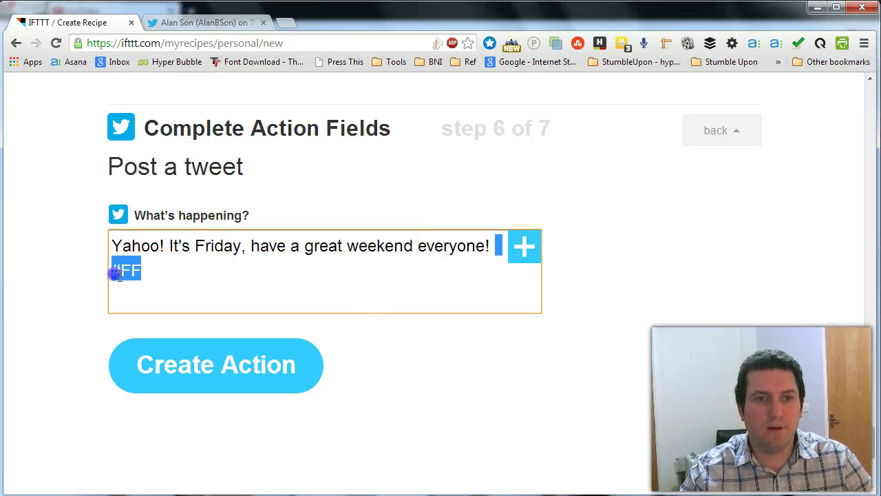
left_click(136, 275)
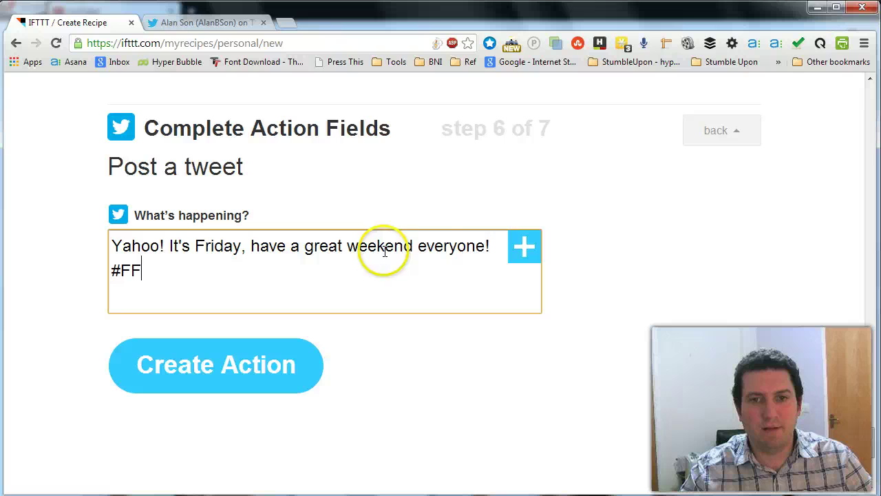
left_click(488, 241)
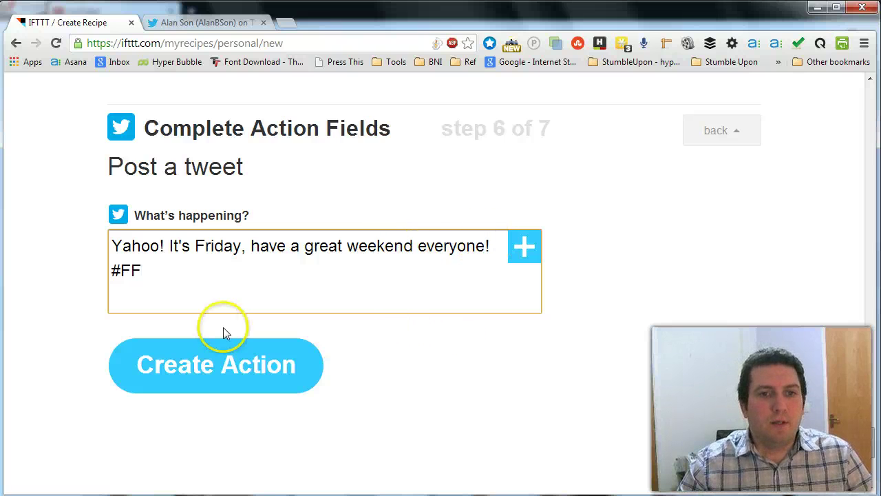
left_click(207, 371)
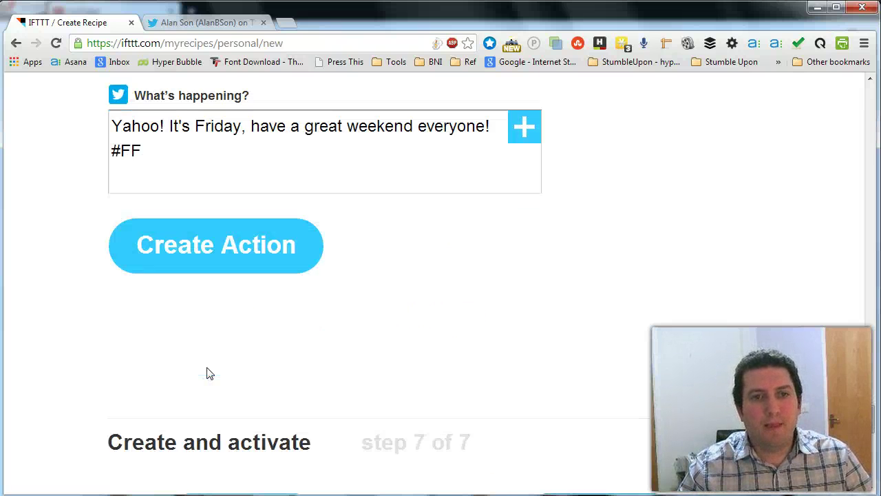
- Review the recipe description and create the Friday 06:00 PM tweet recipe
scroll(521, 393, "down", 2)
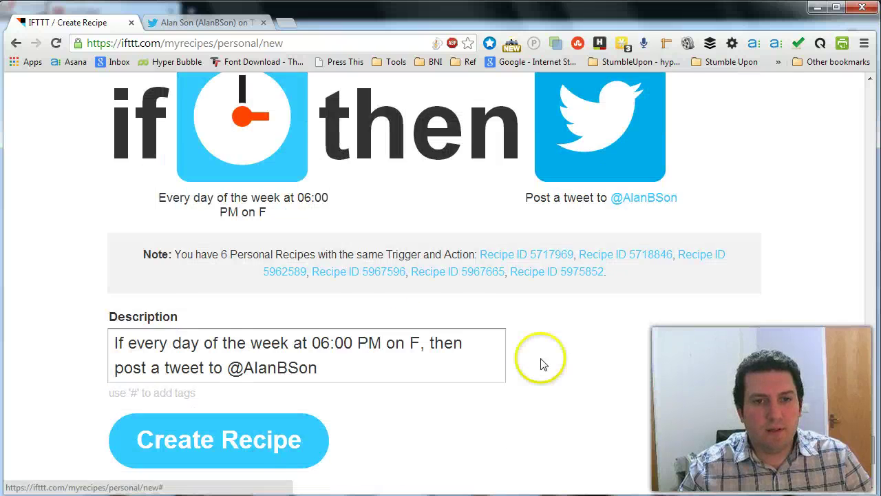
scroll(541, 360, "up", 2)
scroll(544, 338, "down", 1)
scroll(556, 358, "down", 2)
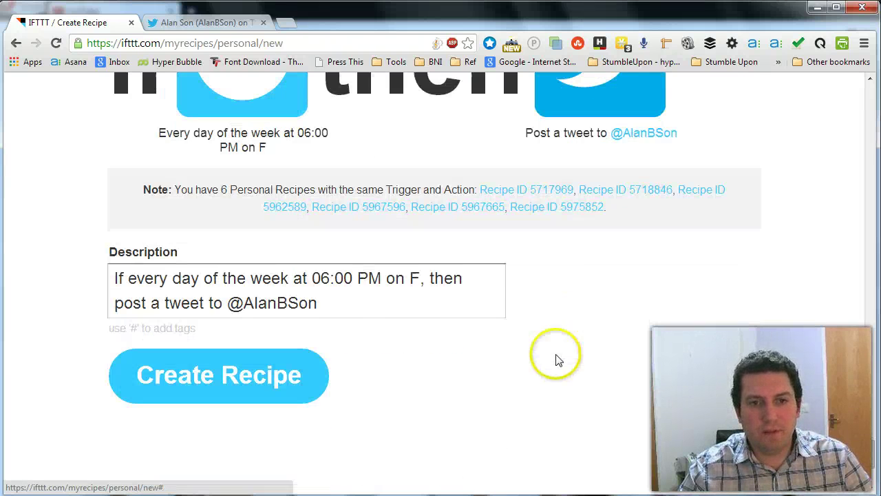
left_click(370, 310)
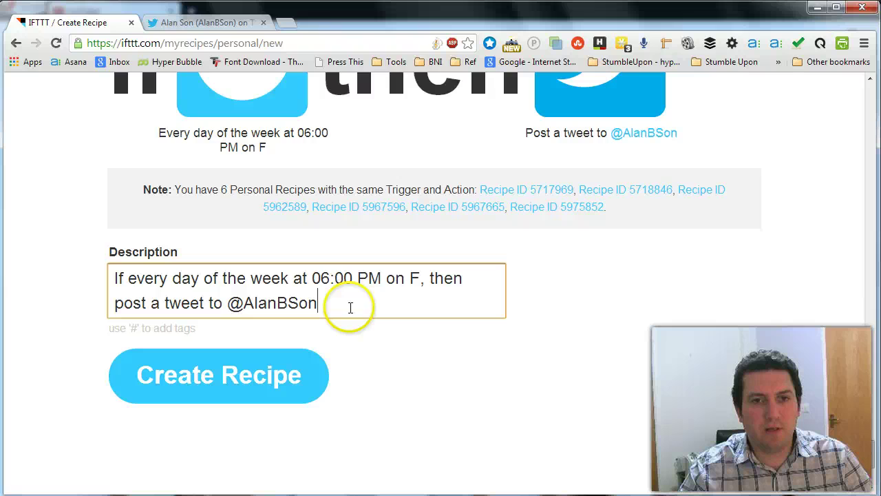
key("ctrl+a")
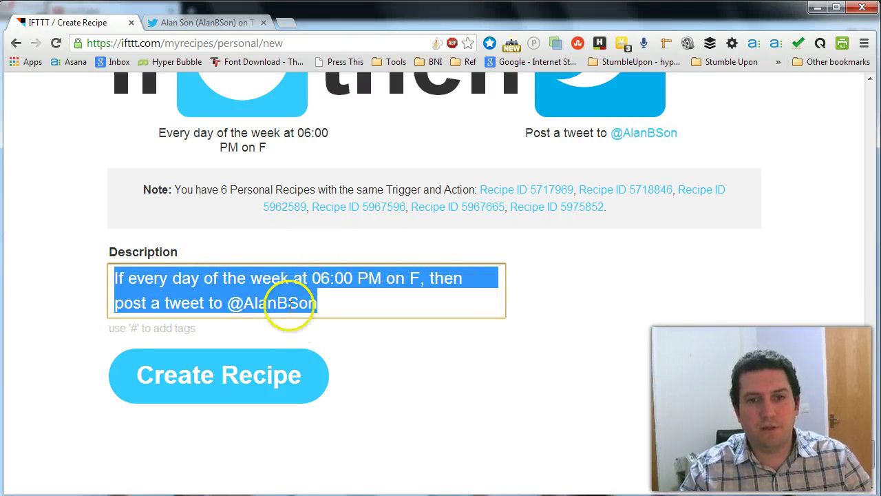
left_click(323, 295)
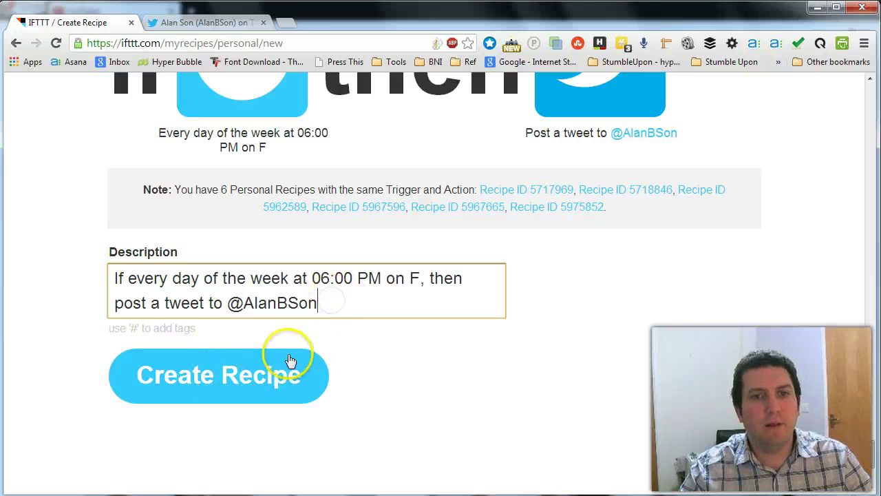
left_click(230, 380)
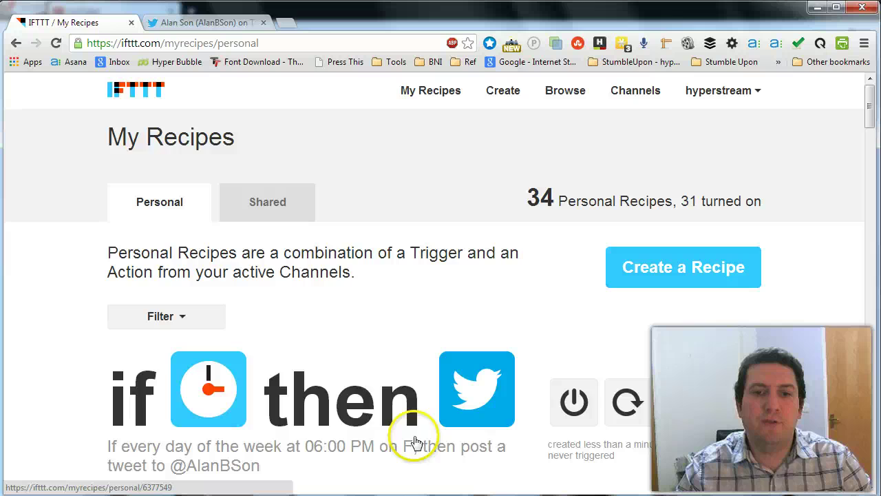
- Scroll through My Recipes to check the new Friday tweet recipe at the top
scroll(146, 386, "down", 4)
scroll(332, 398, "up", 3)
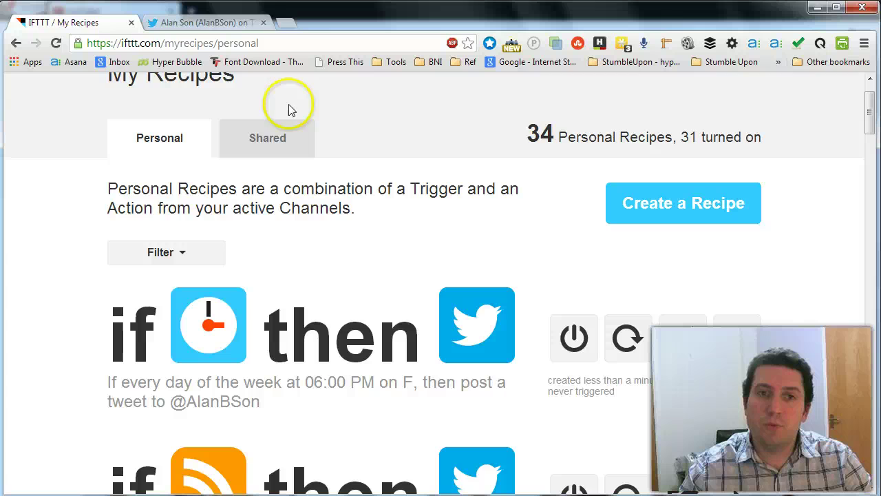
- Open a new tab and search Google for 'tweekdeck'
left_click(286, 24)
left_click(291, 37)
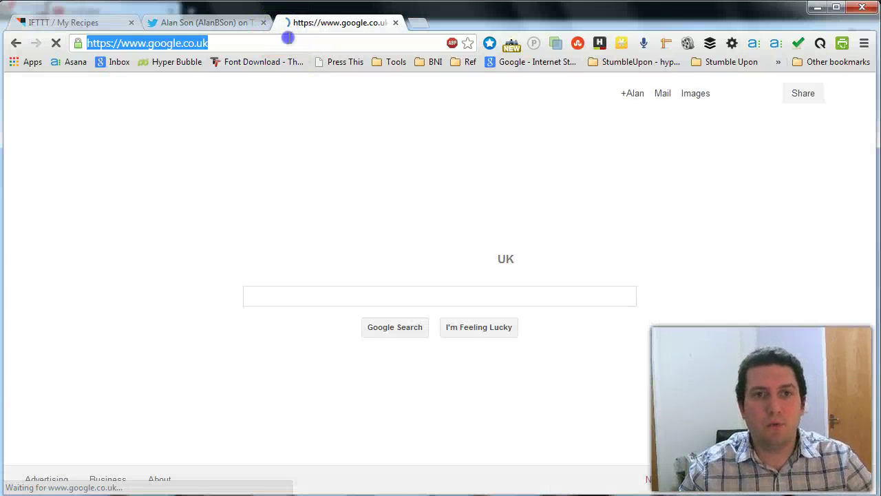
type("tweek")
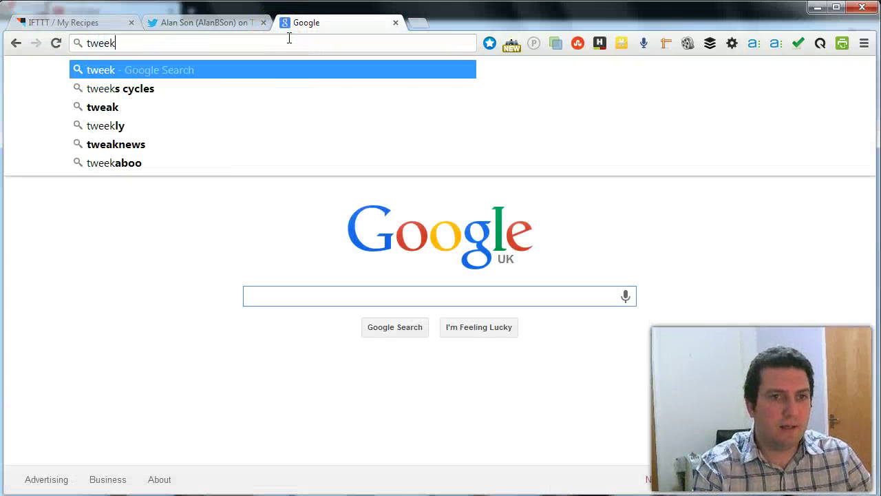
type("deck")
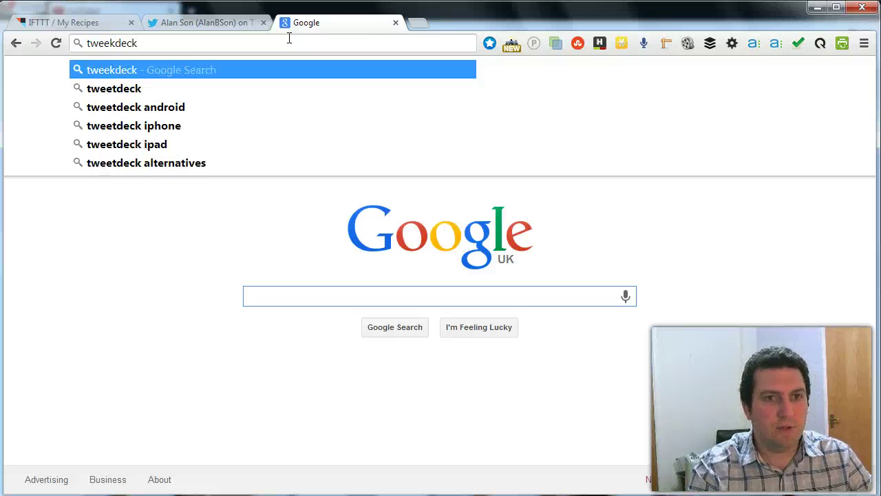
key("Return")
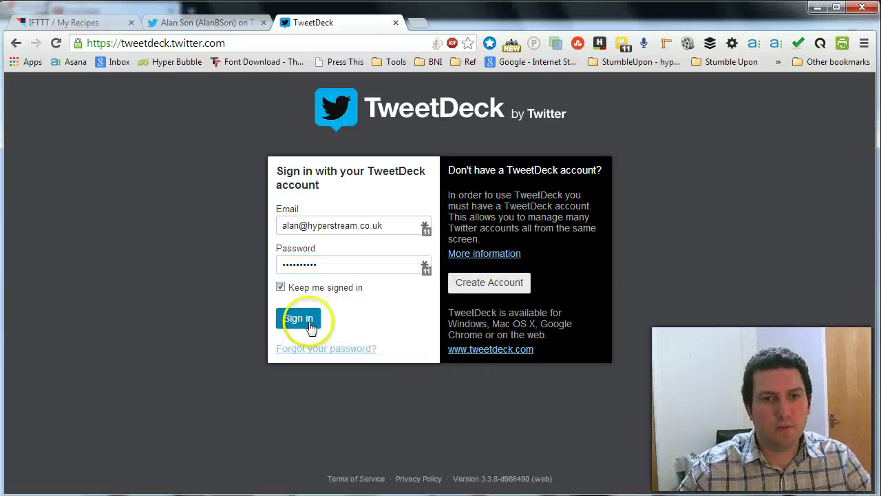
- Sign in to TweetDeck, clearing and re-entering the password after the password error
left_click(303, 315)
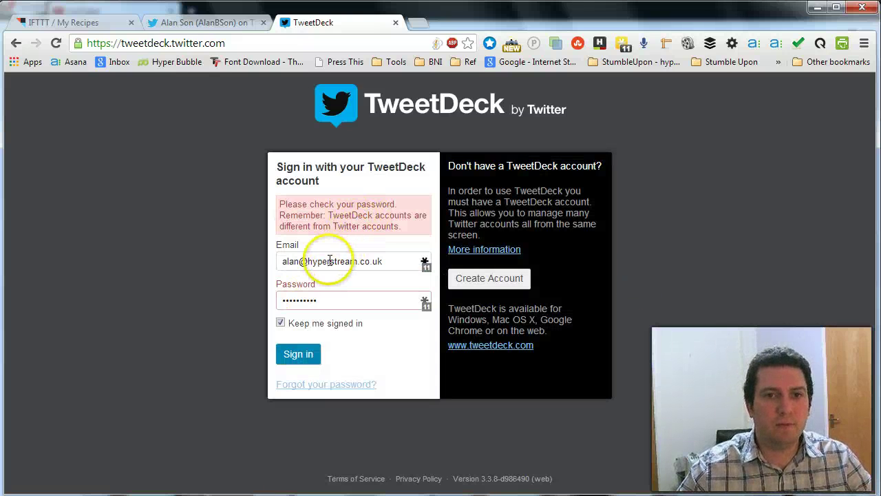
left_click_drag(335, 296, 292, 292)
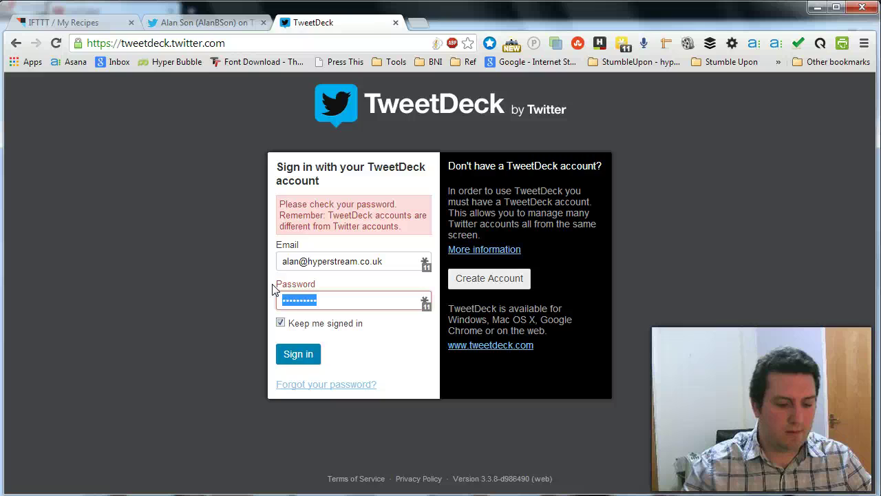
key("BackSpace")
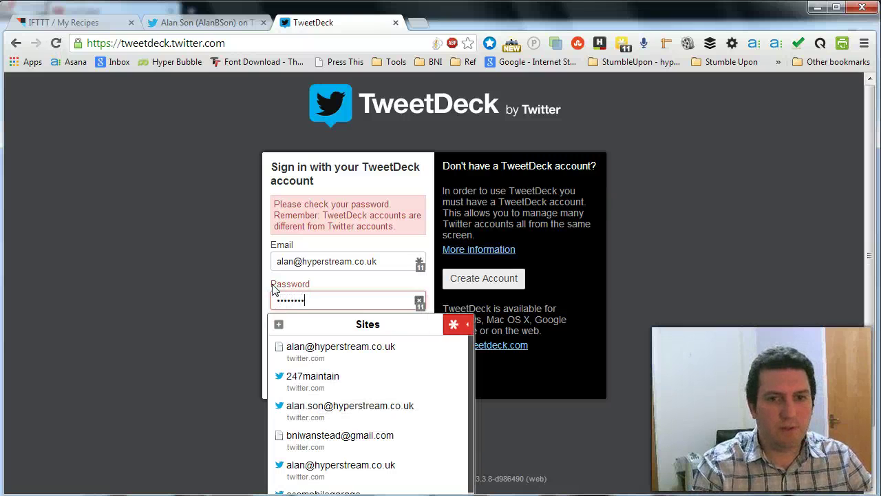
key("Return")
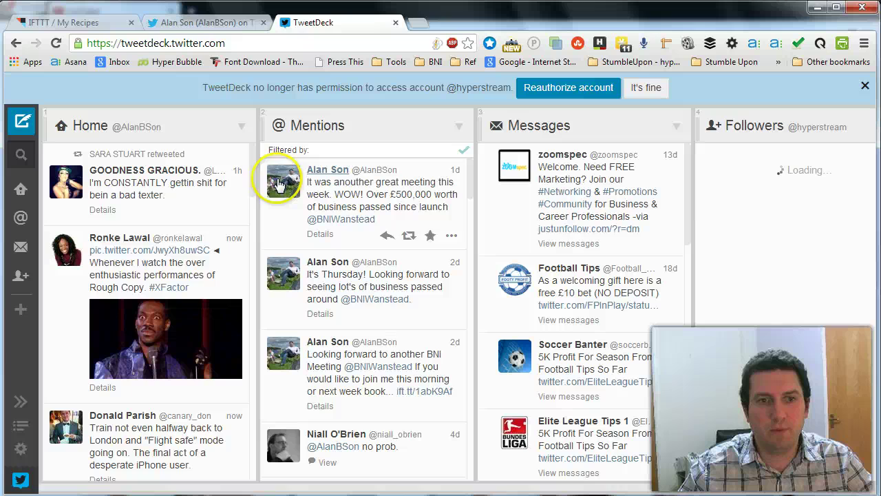
- Dismiss the reauthorize permission notice and scroll the Messages column
left_click_drag(691, 174, 697, 127)
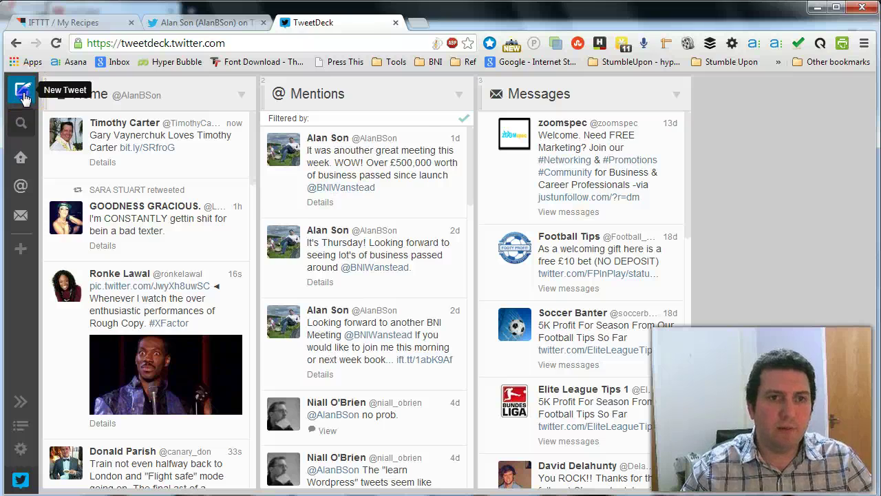
- Start a new tweet containing a test message
left_click(22, 92)
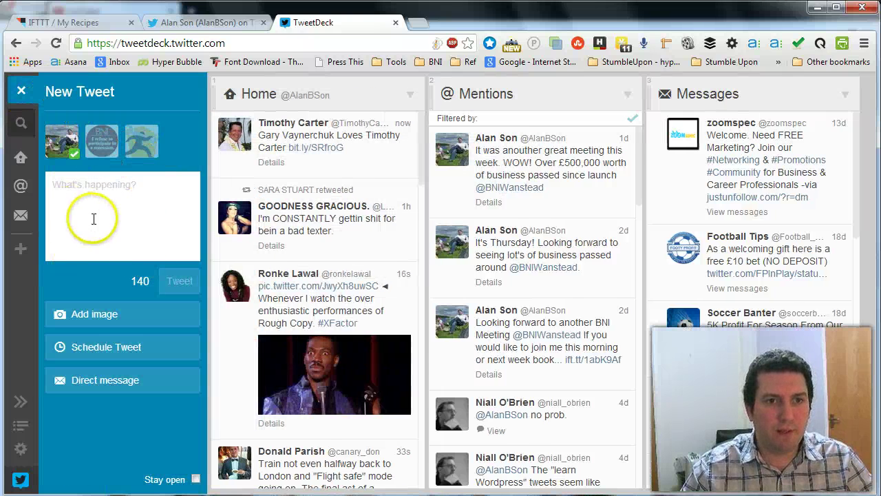
left_click(116, 193)
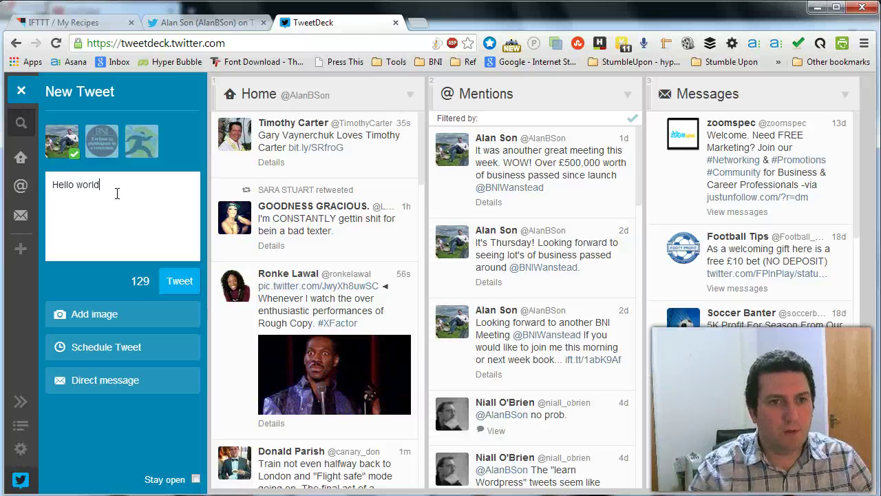
left_click(101, 270)
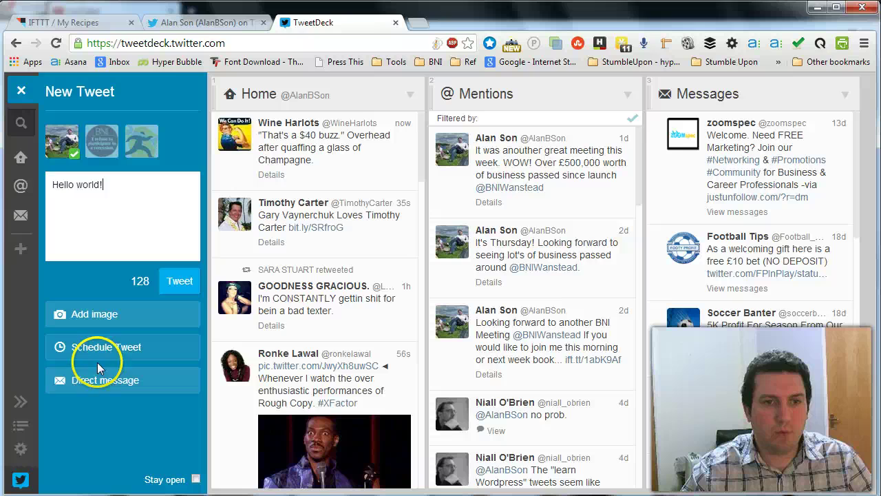
- Schedule the tweet for 20 Nov 2013 at 8:58pm and select its text to replace it
left_click(76, 346)
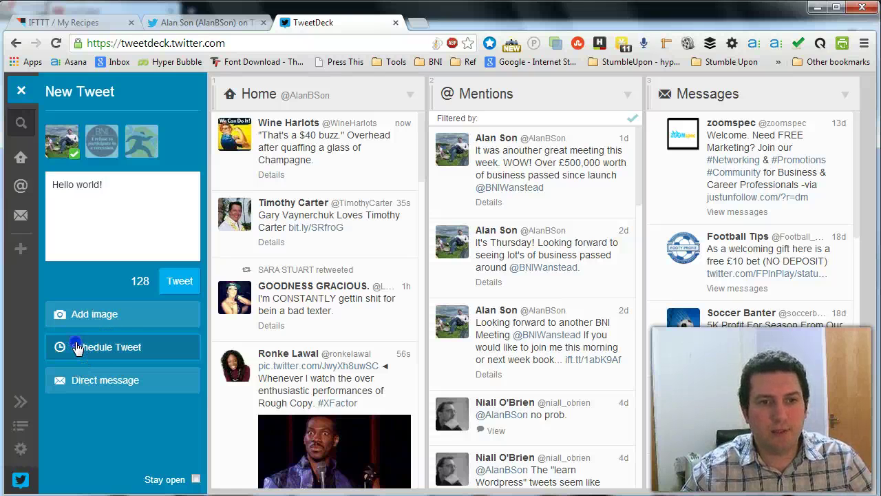
scroll(181, 412, "down", 1)
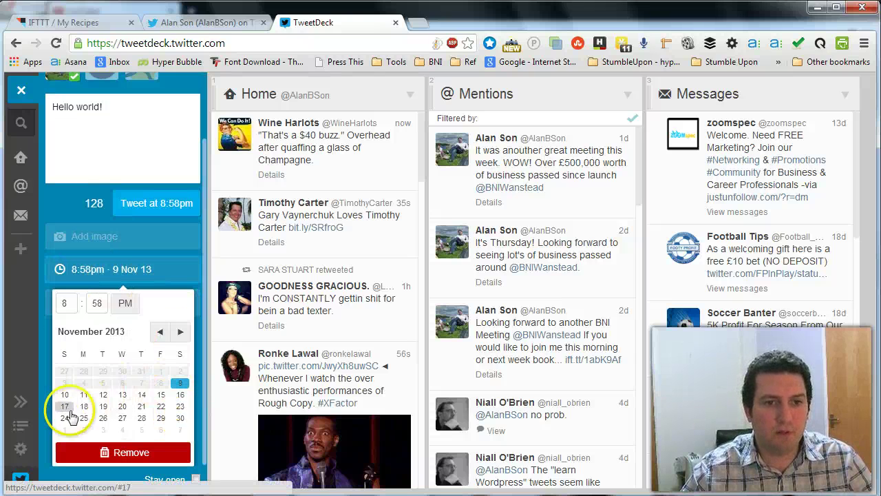
left_click(122, 407)
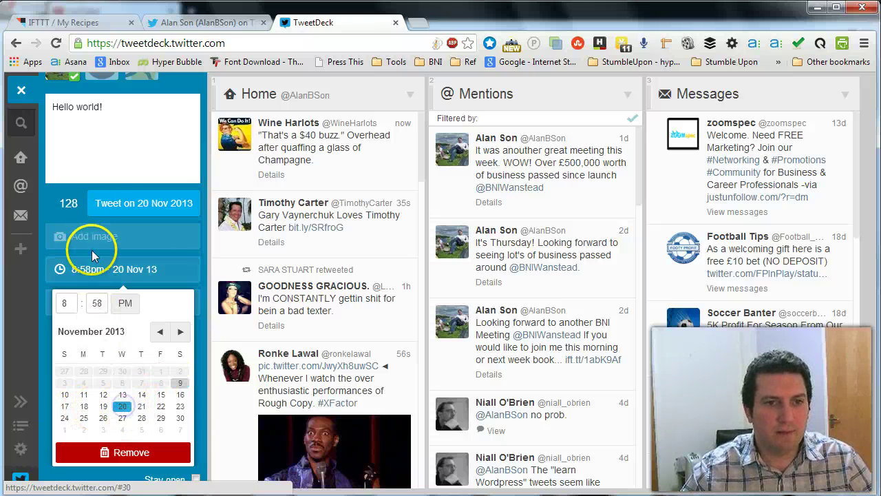
left_click(115, 107)
left_click_drag(50, 102, 41, 107)
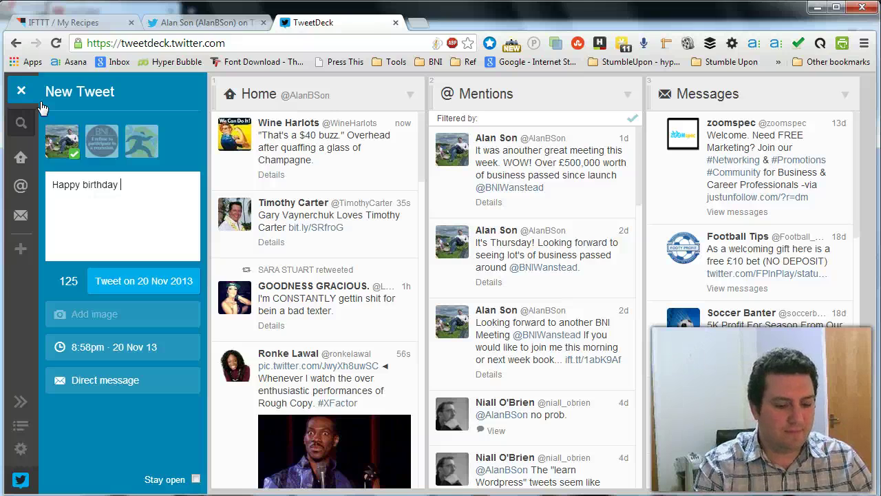
type("Alan")
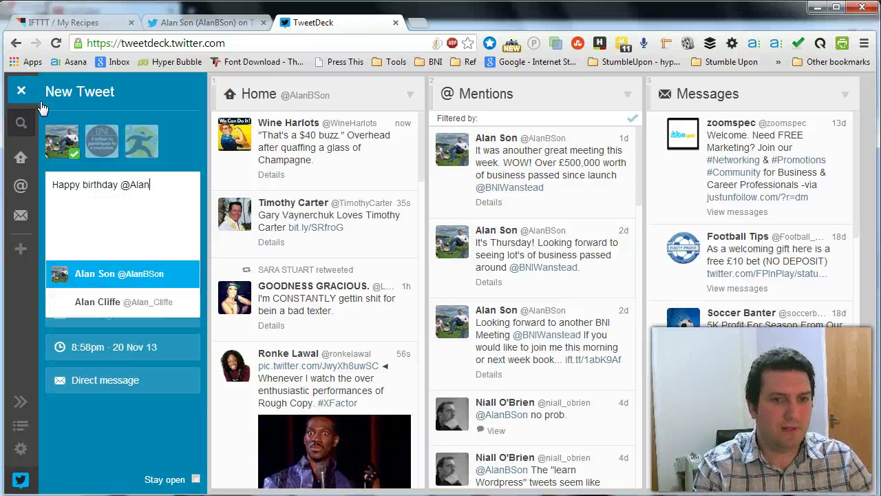
type("B")
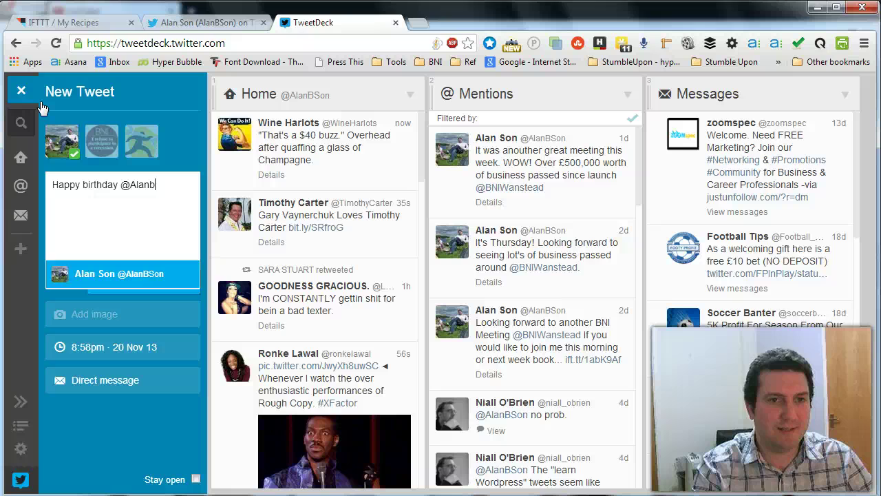
key("BackSpace")
type("Bson")
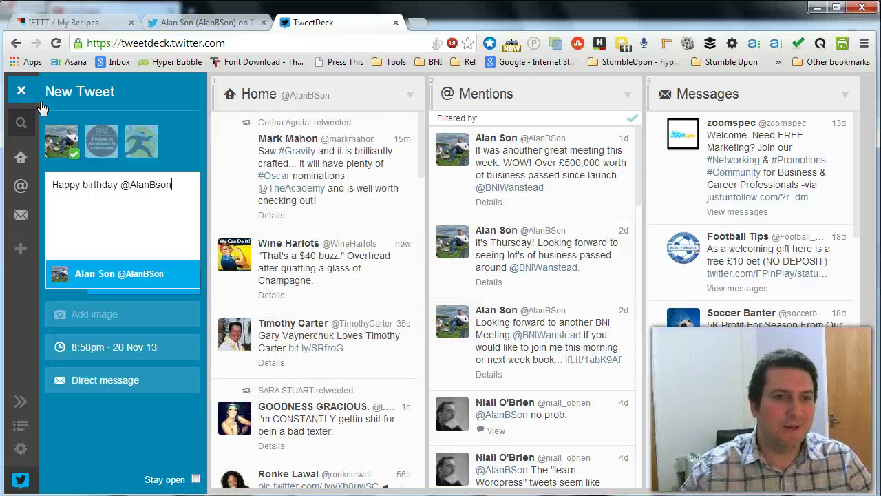
left_click(150, 270)
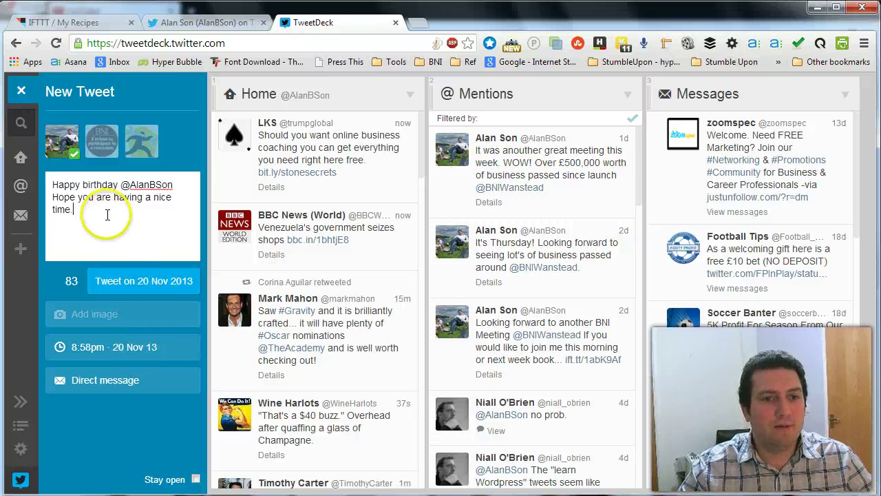
- Keep 20 Nov, add 'Hope you are having a nice time.', and schedule the tweet
left_click(118, 348)
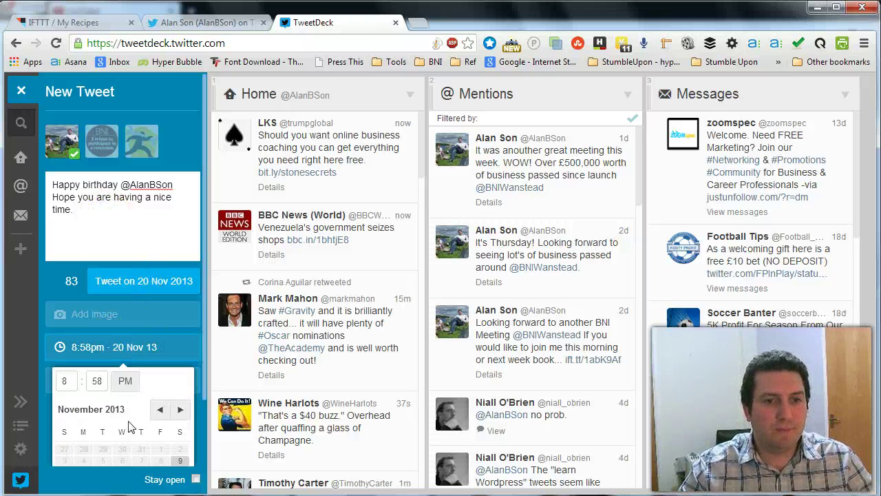
scroll(121, 436, "down", 2)
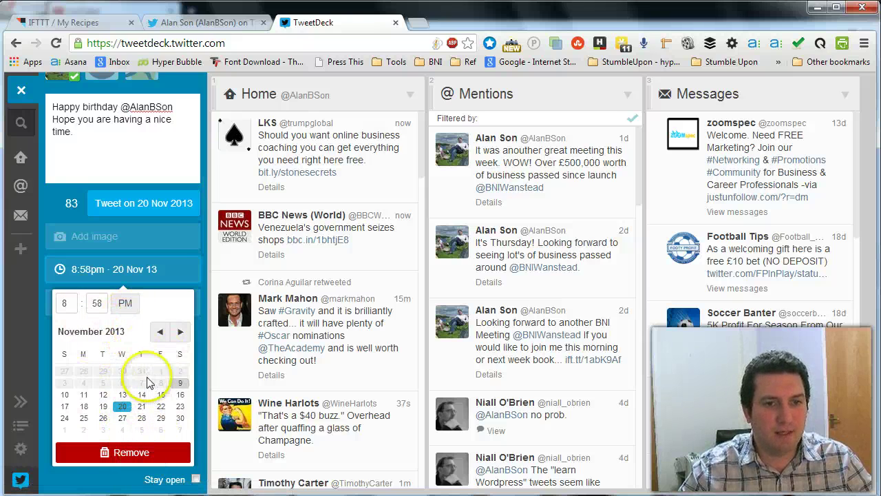
left_click(167, 271)
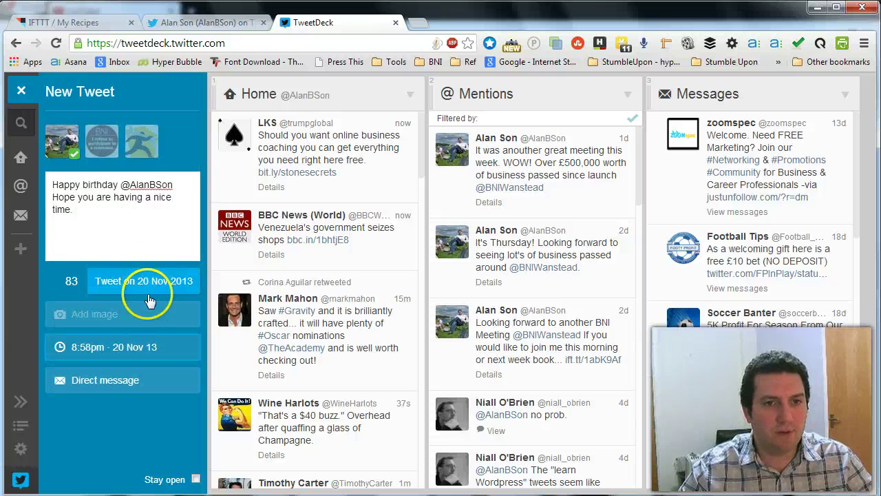
left_click(163, 205)
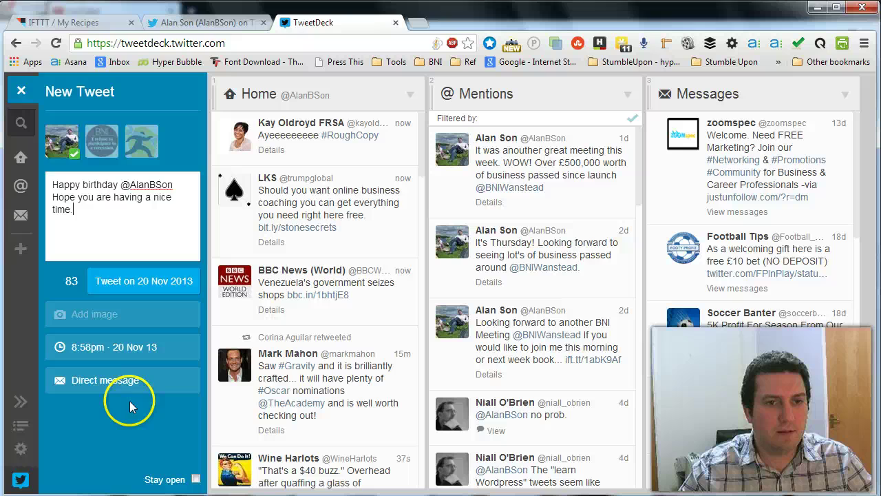
left_click(99, 214)
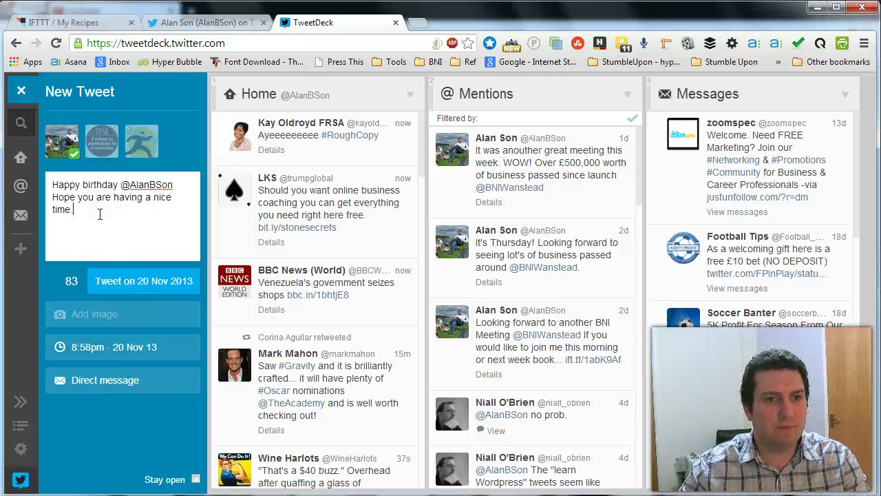
left_click(160, 282)
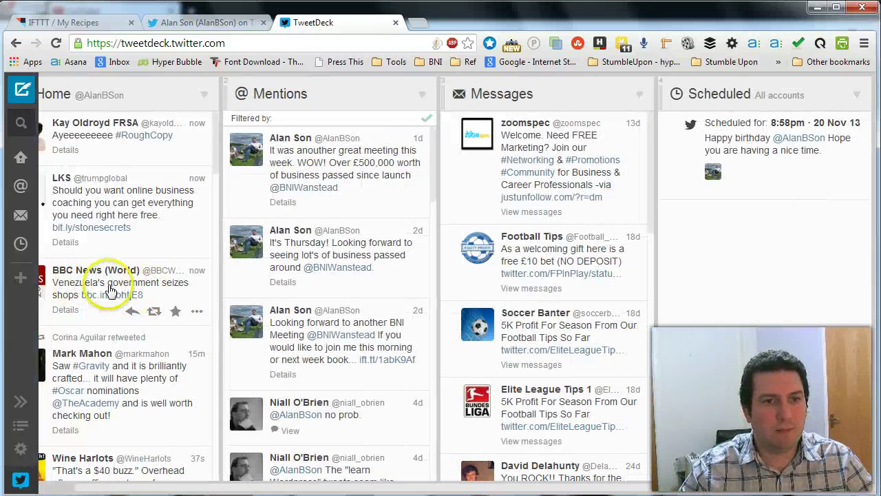
mouse_move(779, 122)
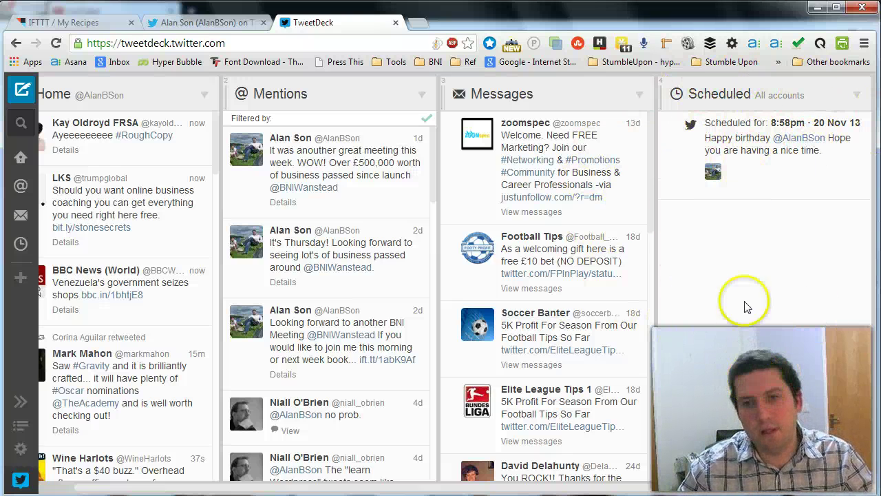
mouse_move(731, 122)
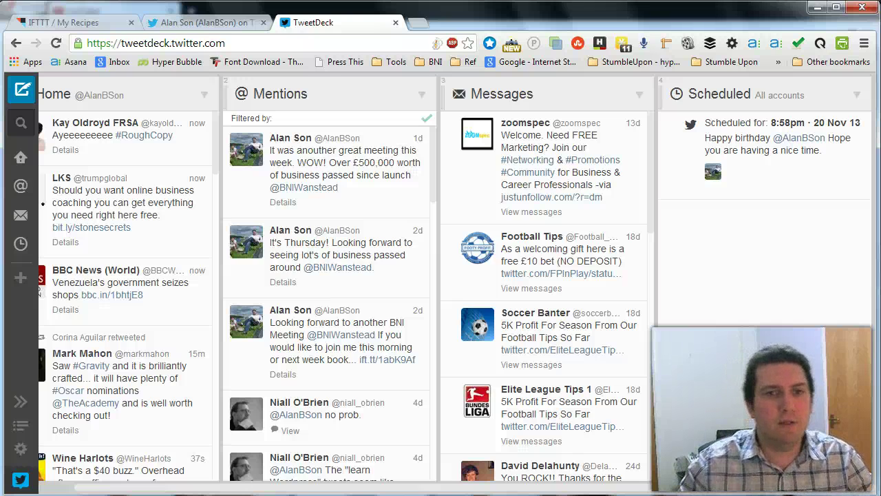
left_click(20, 88)
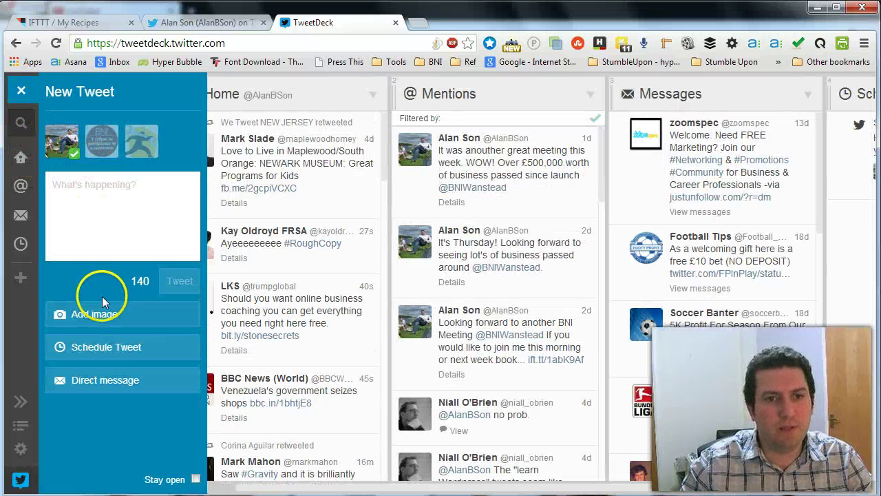
left_click(21, 90)
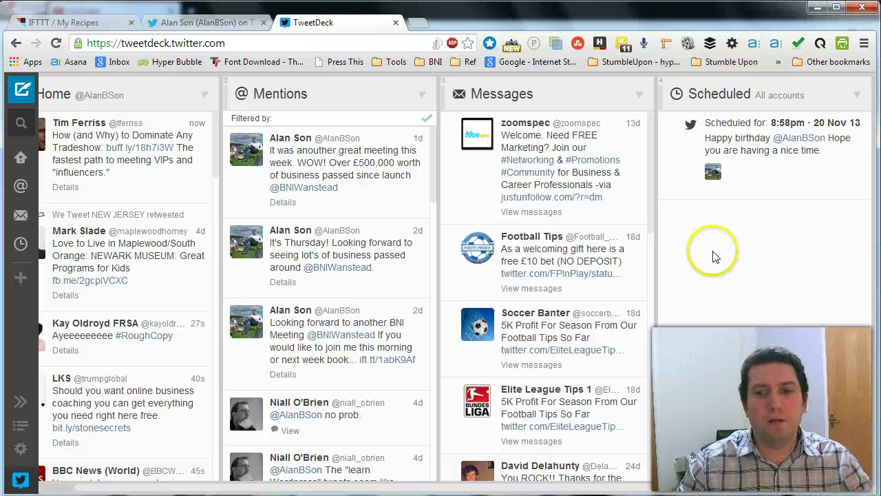
left_click(413, 24)
type("hoot")
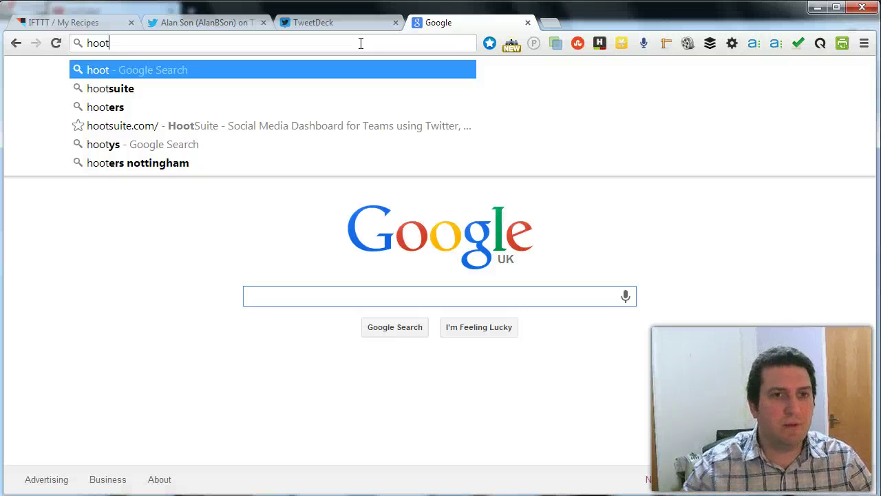
left_click(528, 23)
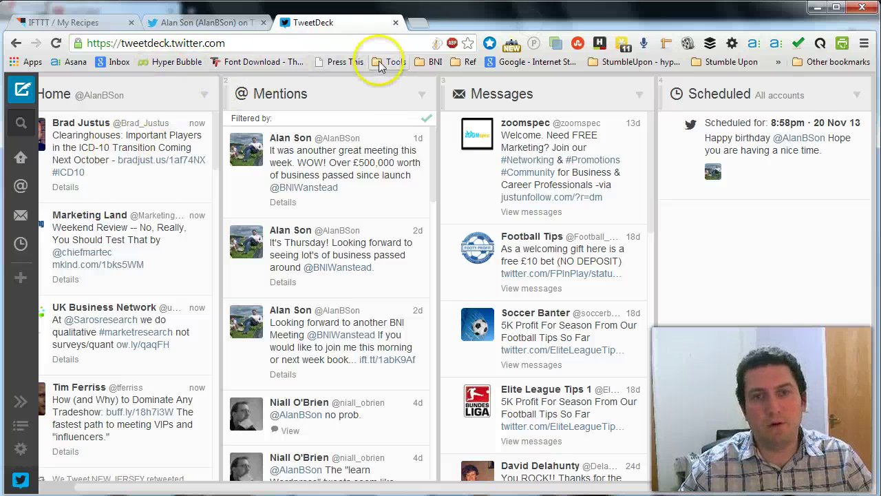